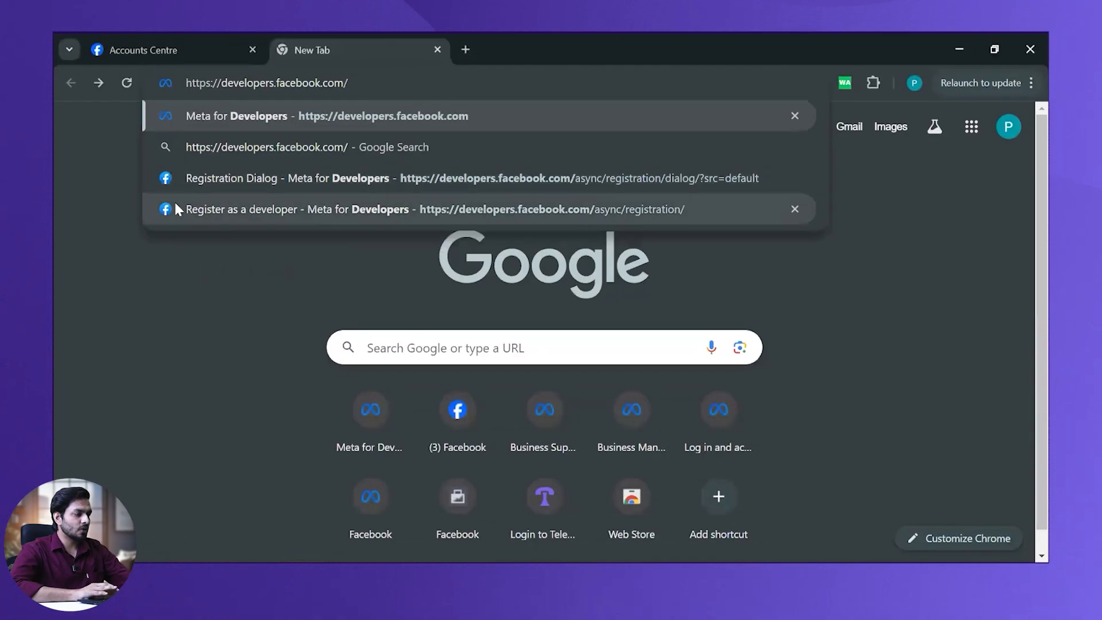
Step: Verify the developer account by entering the emailed confirmation code and submitting it
key("Return")
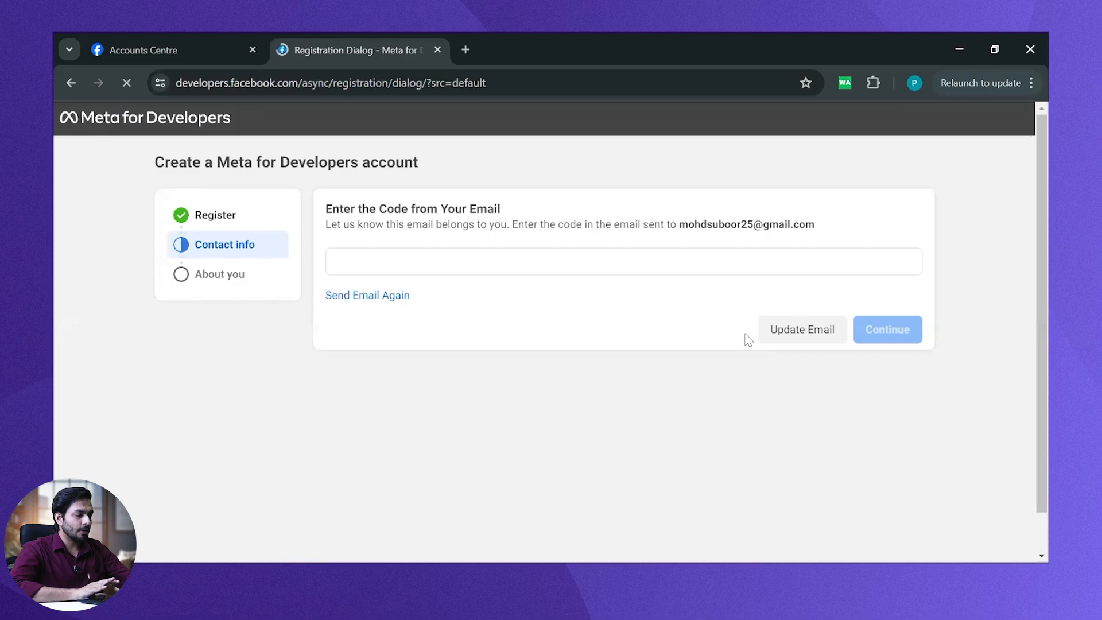
left_click(597, 267)
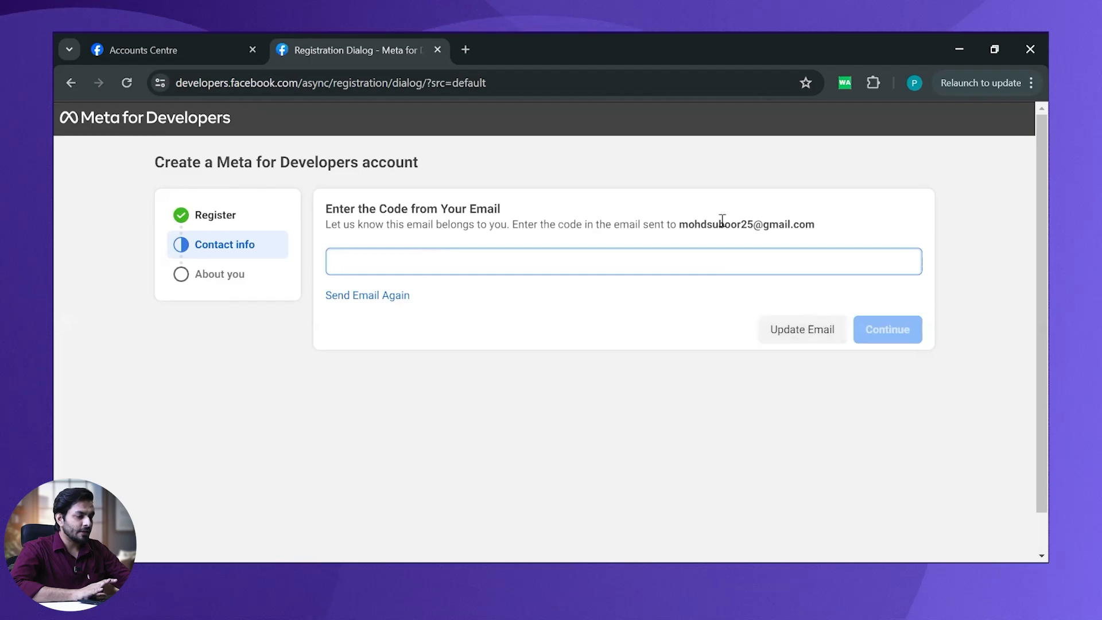
left_click_drag(687, 224, 815, 225)
left_click(803, 326)
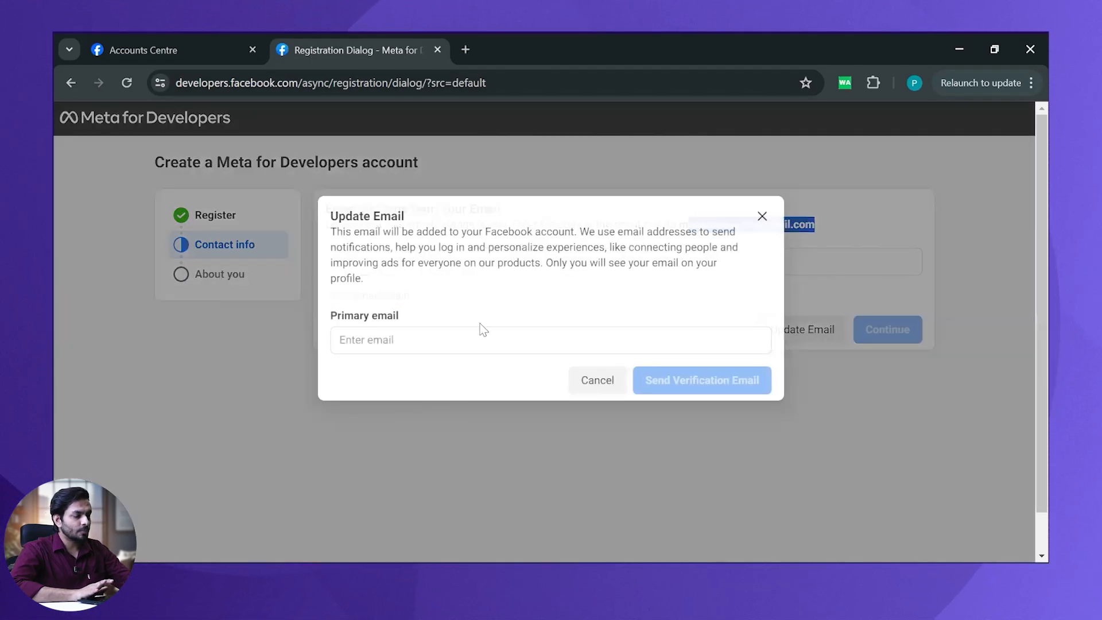
left_click(593, 388)
left_click(376, 263)
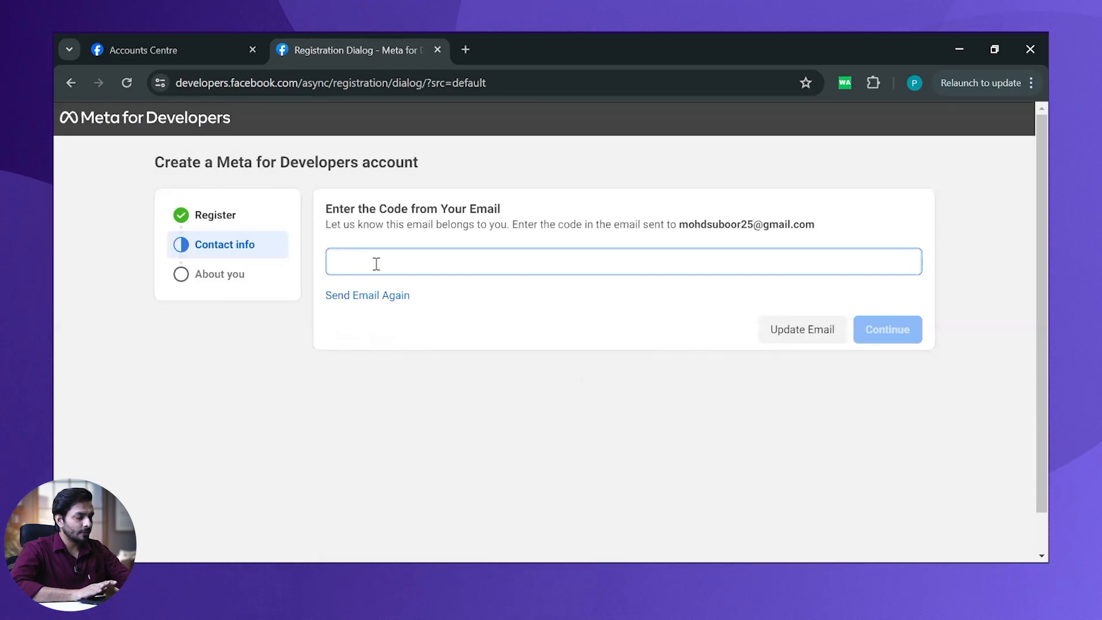
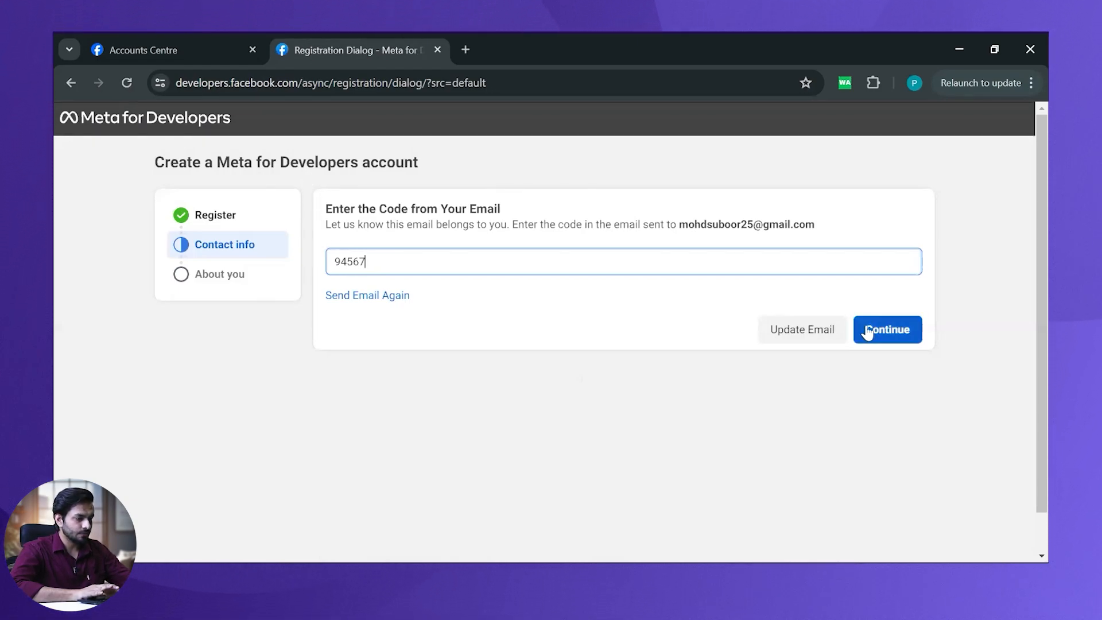
left_click(868, 332)
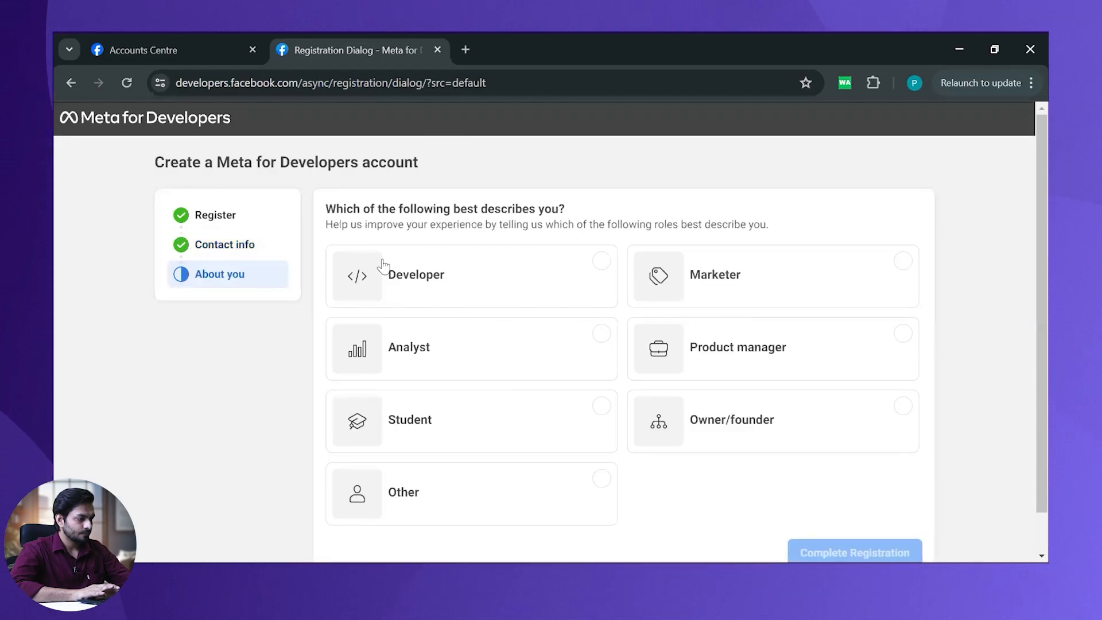
Step: Choose Owner/founder as the role and complete the developer registration
left_click(741, 425)
scroll(864, 459, "down", 1)
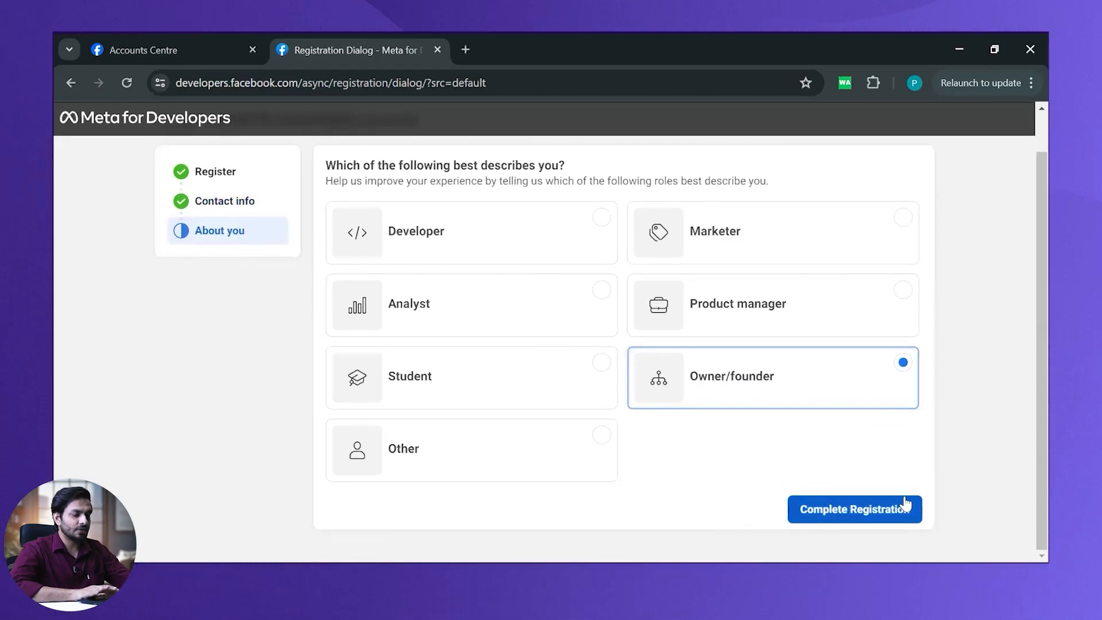
left_click(841, 497)
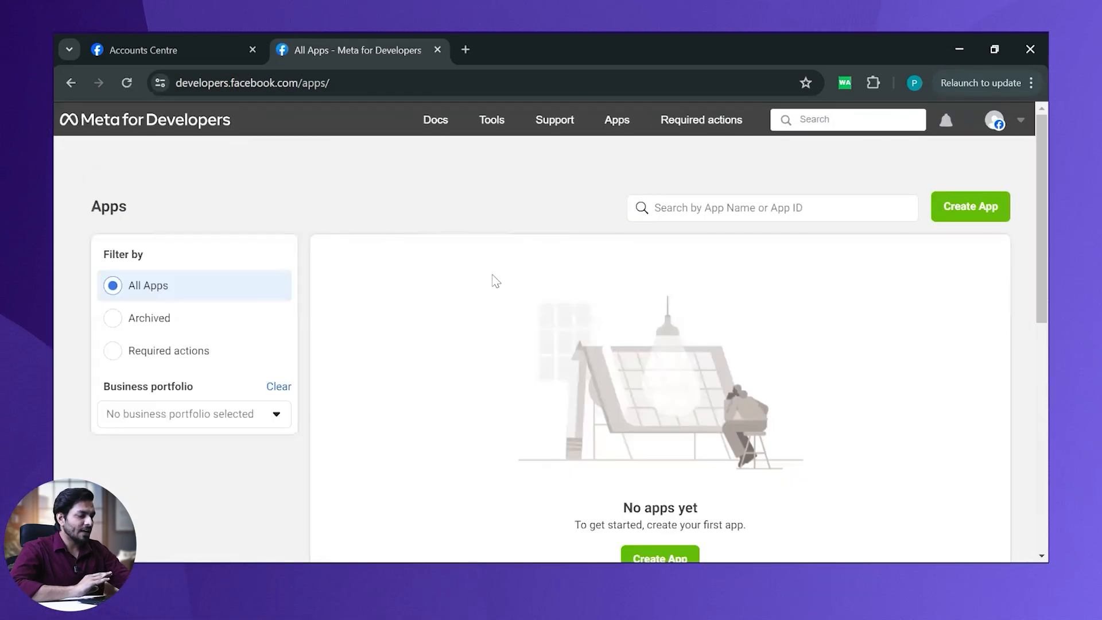
Step: Begin a new app, skipping the use-case intro, and pick the Other use case
scroll(530, 278, "down", 8)
scroll(548, 279, "up", 5)
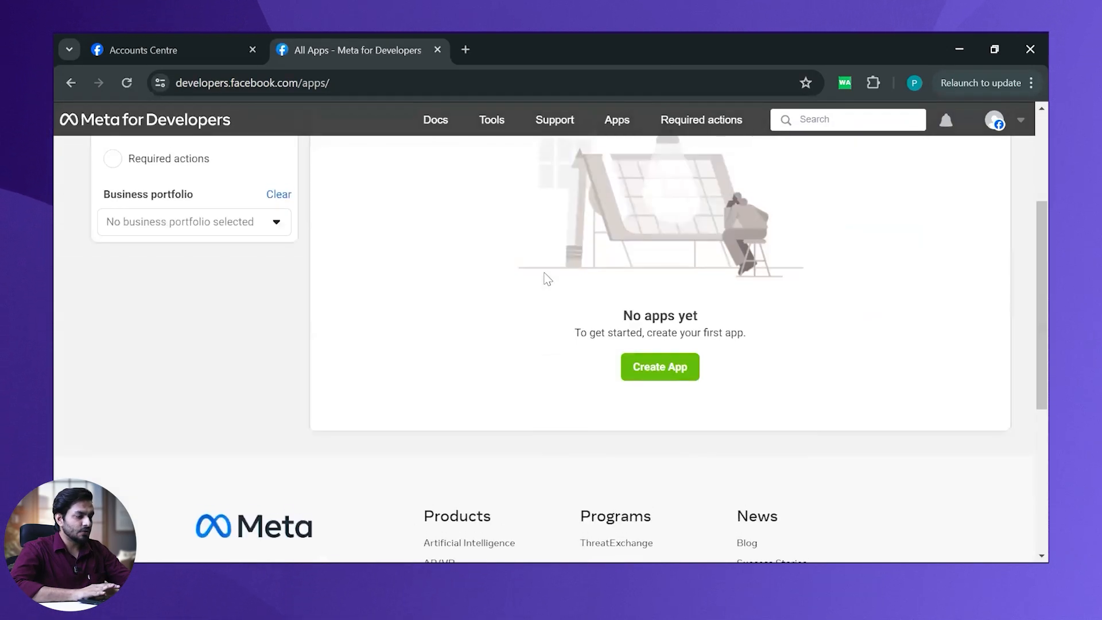
left_click(660, 369)
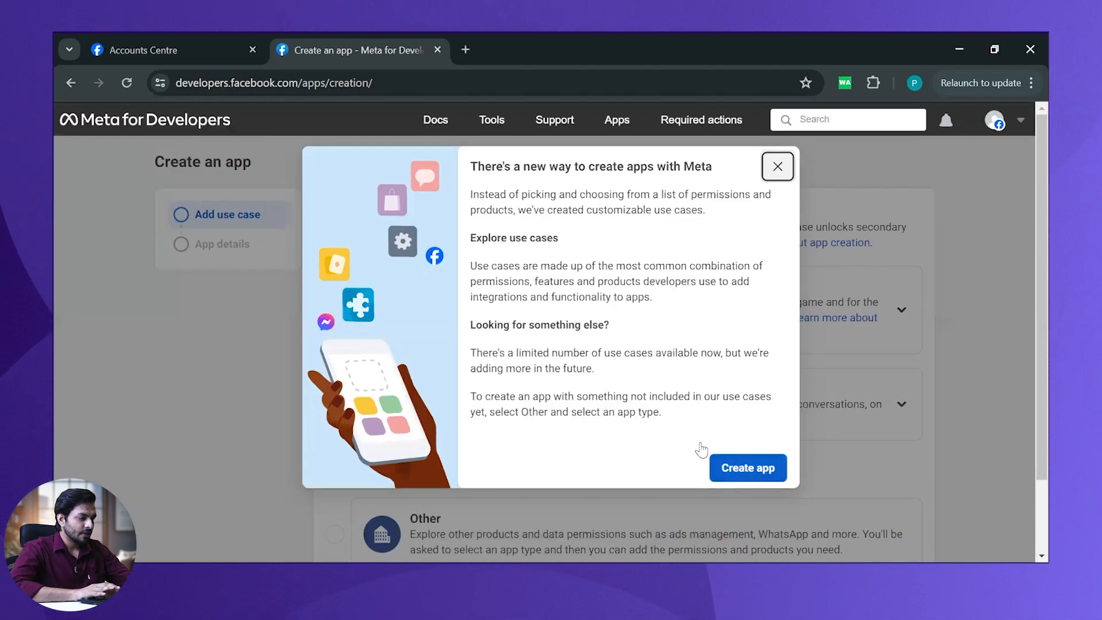
left_click(725, 468)
scroll(741, 459, "down", 2)
left_click(913, 476)
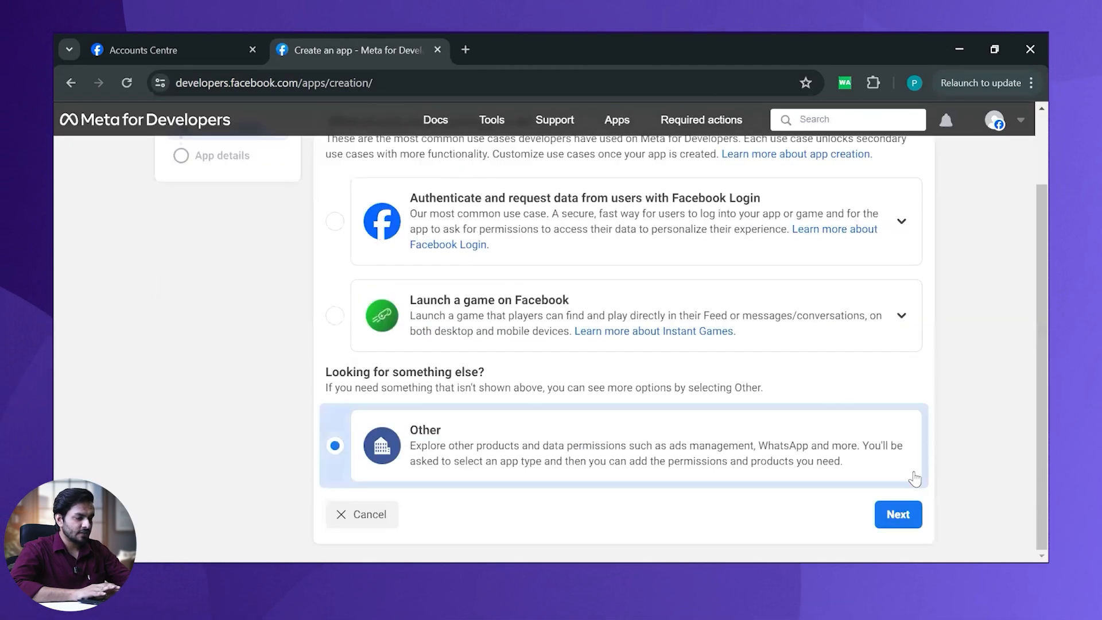
left_click(899, 515)
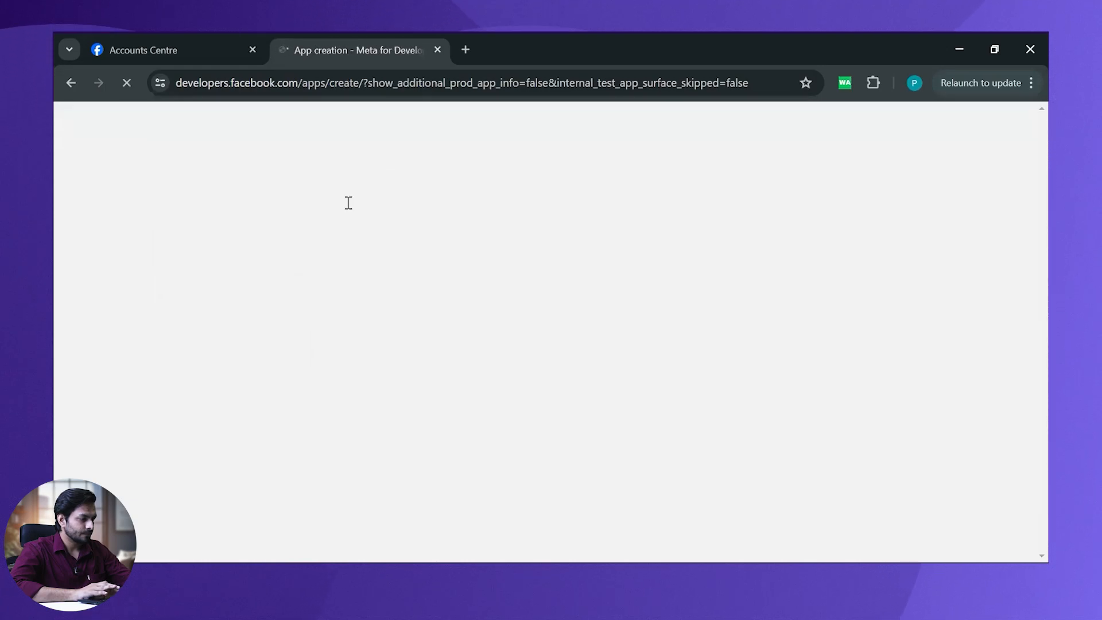
Step: Select Business as the app type and proceed to the Details step
left_click(517, 336)
scroll(797, 421, "down", 3)
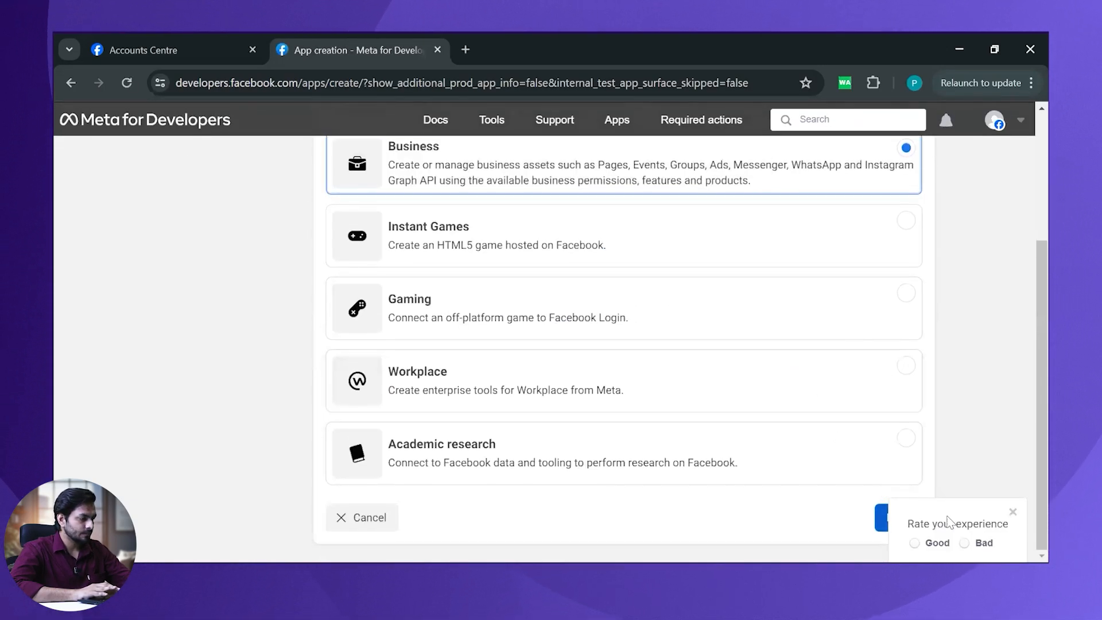
left_click(882, 518)
Step: Create app 'TeleCRM WACA' linked to the Telecrm portfolio, confirming with the account password
left_click(499, 213)
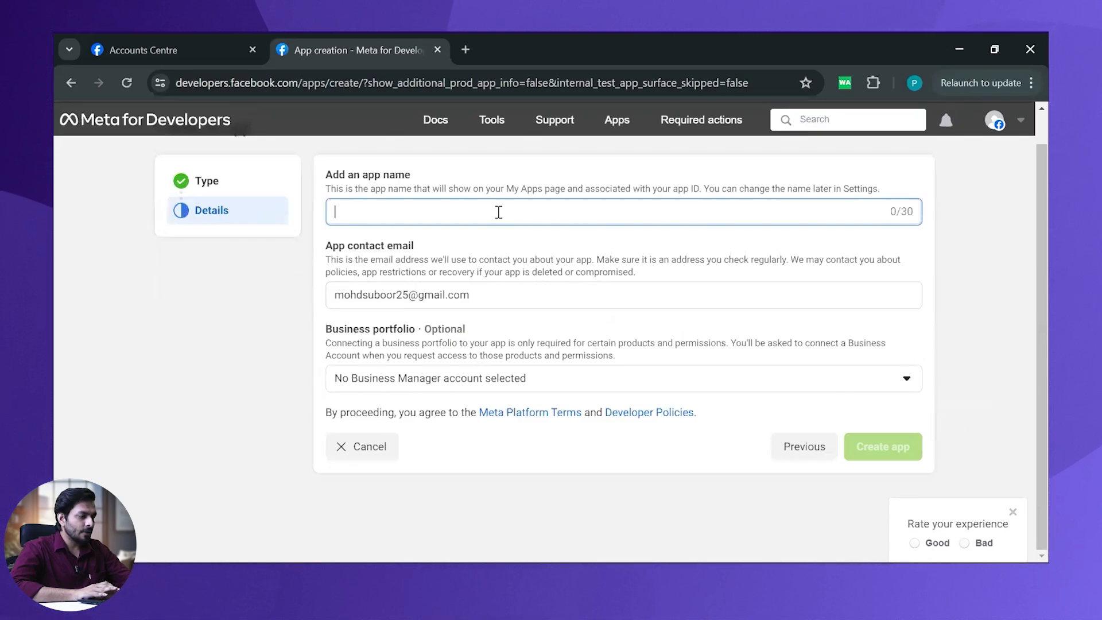
type("Tele")
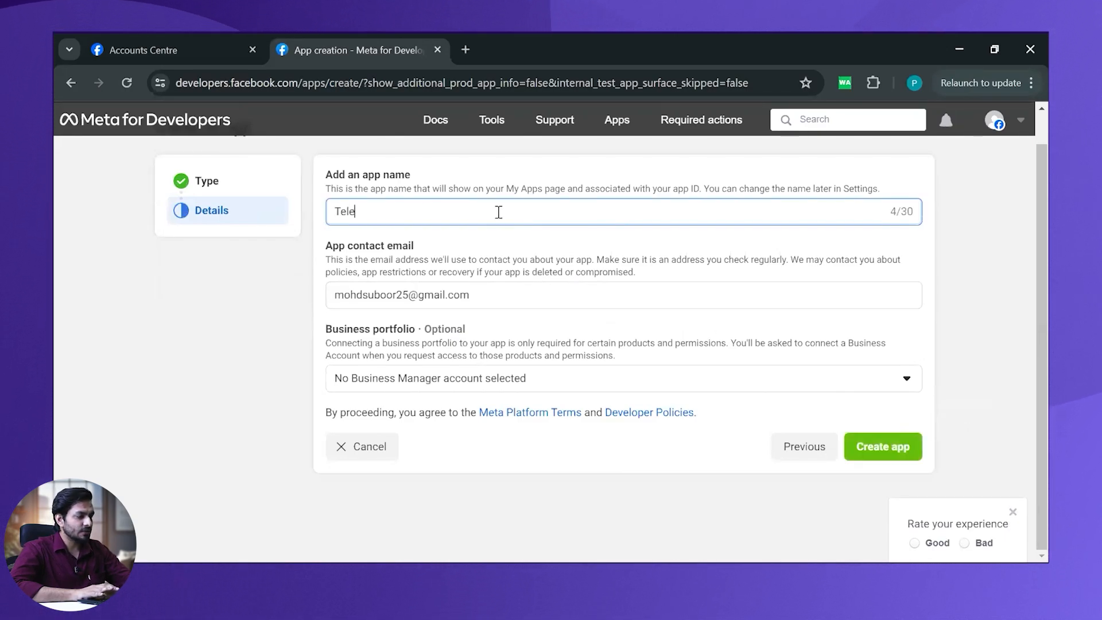
type("CRM WACA")
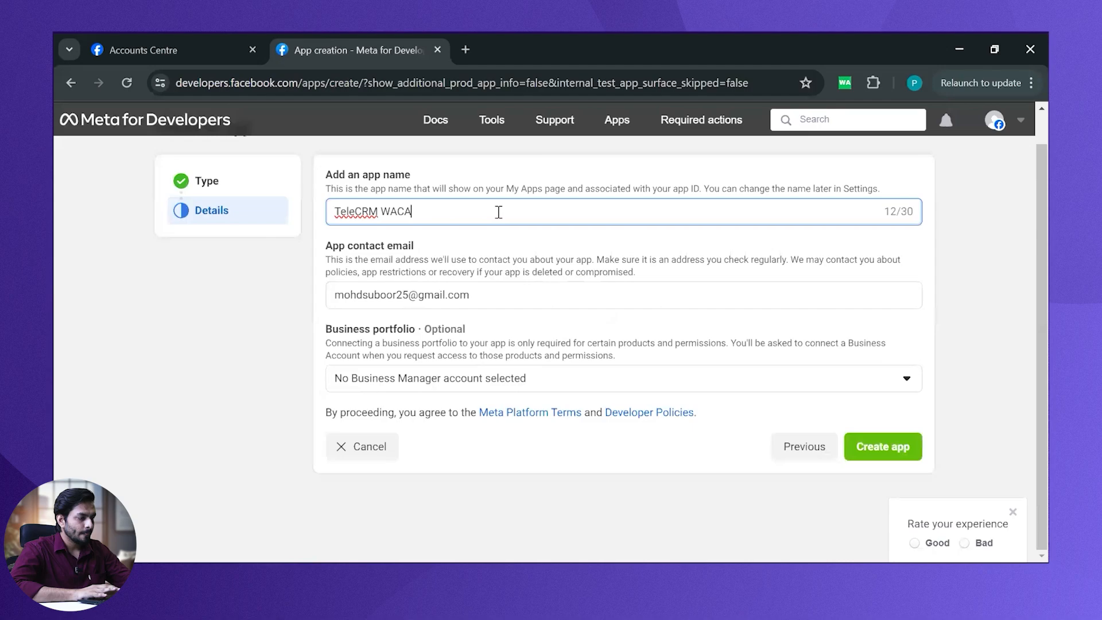
left_click(439, 379)
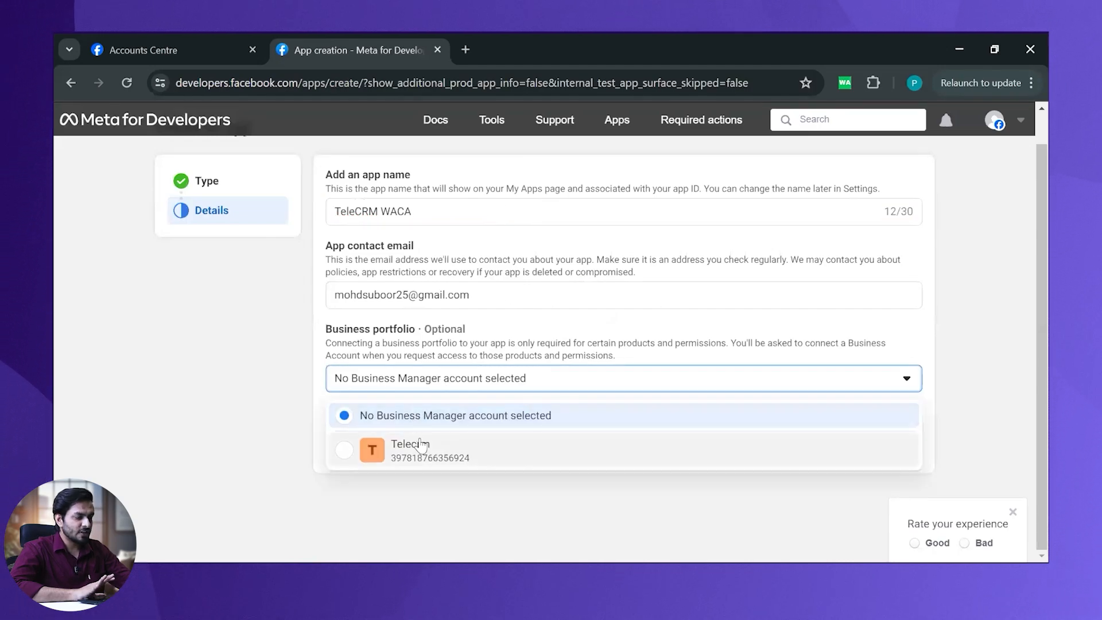
left_click(422, 447)
left_click(883, 447)
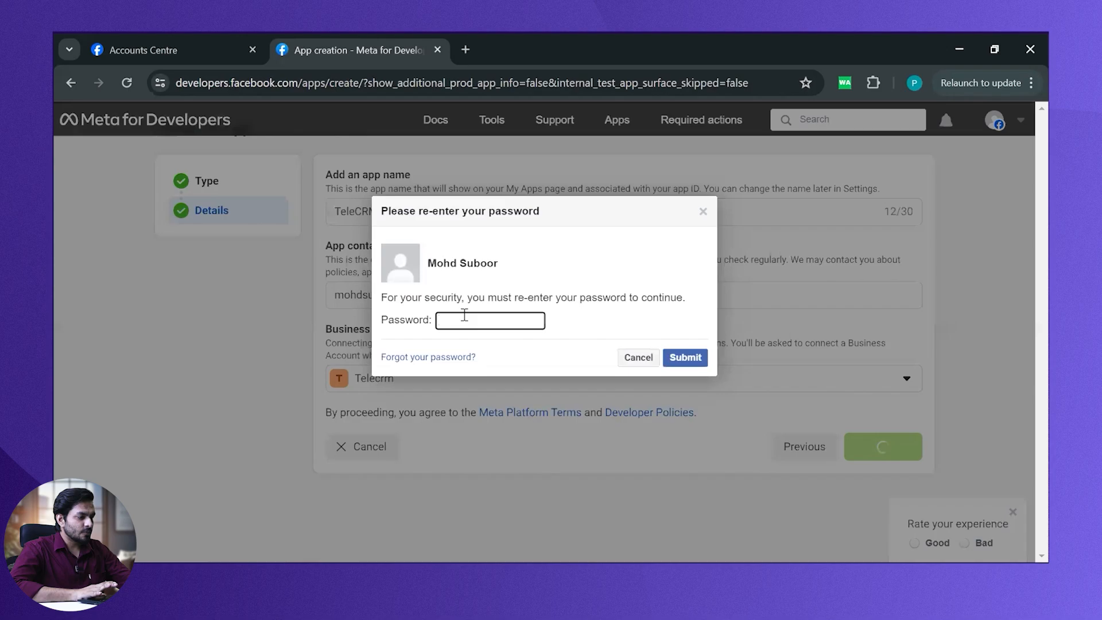
left_click(465, 315)
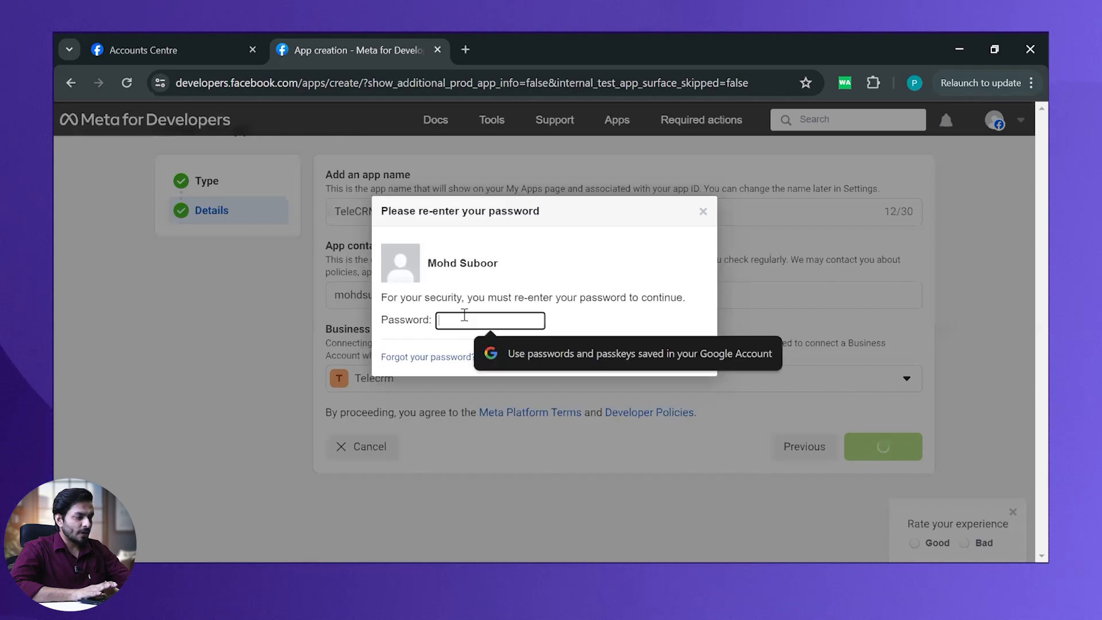
type("••••")
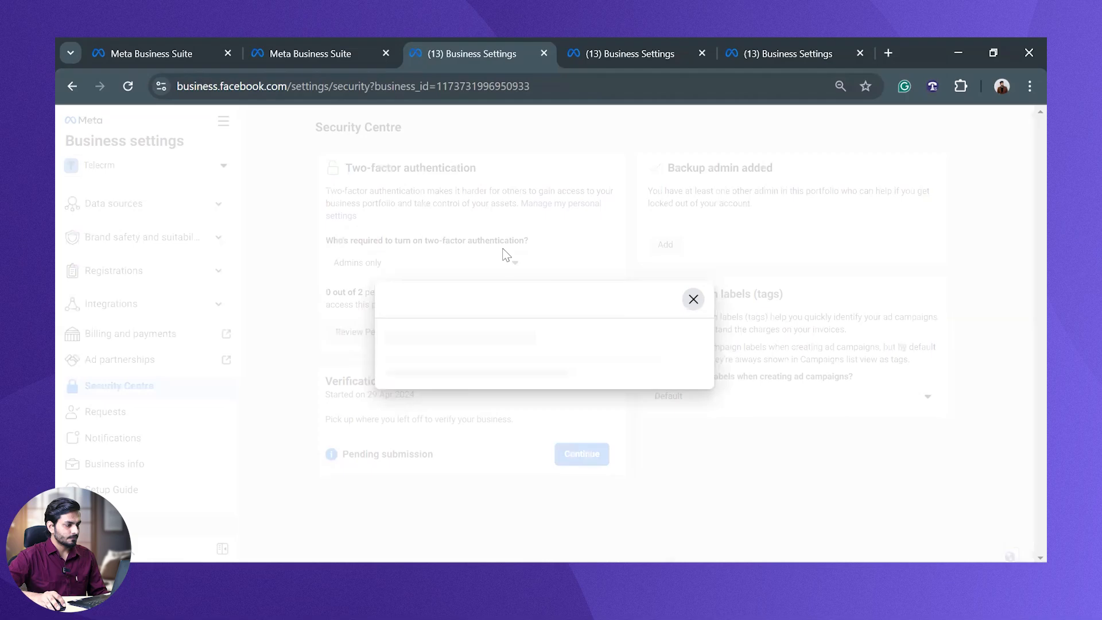
Step: Start Telecrm's business verification with India confirmed as the business country
left_click(686, 530)
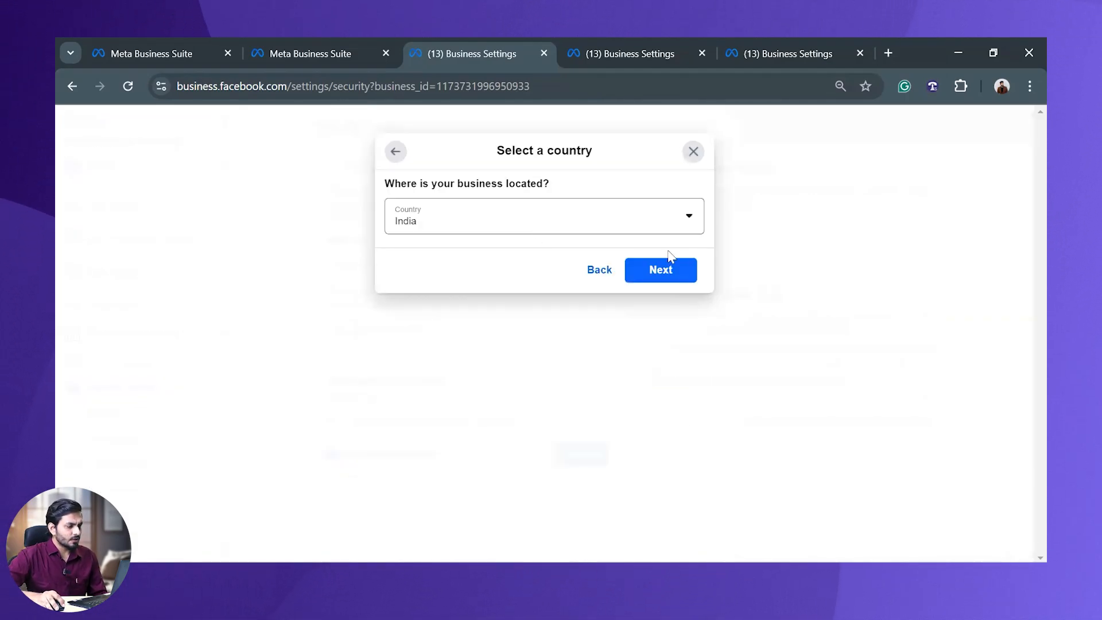
left_click(672, 271)
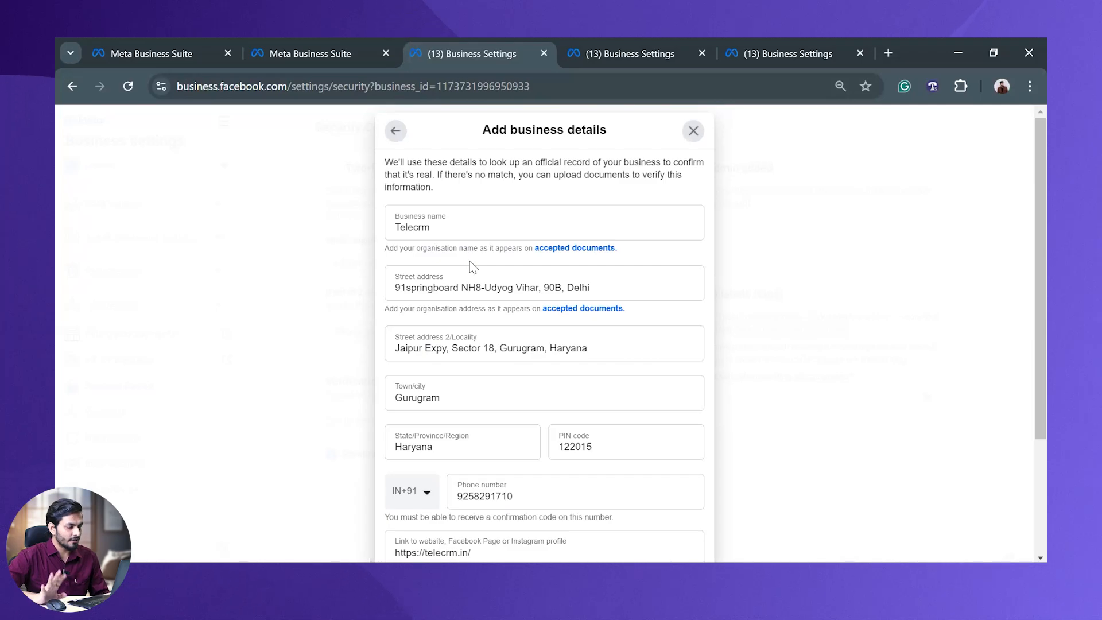
Step: Check the phone and website fields, leave Tax ID blank, and submit the Telecrm details
scroll(466, 321, "down", 3)
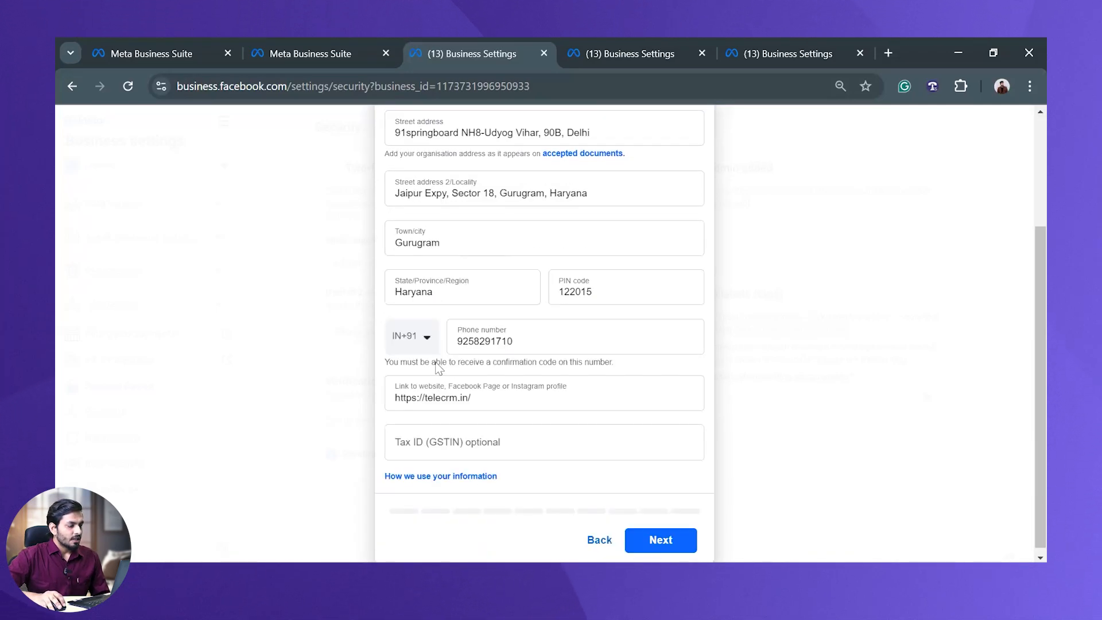
left_click_drag(524, 342, 456, 341)
left_click(521, 338)
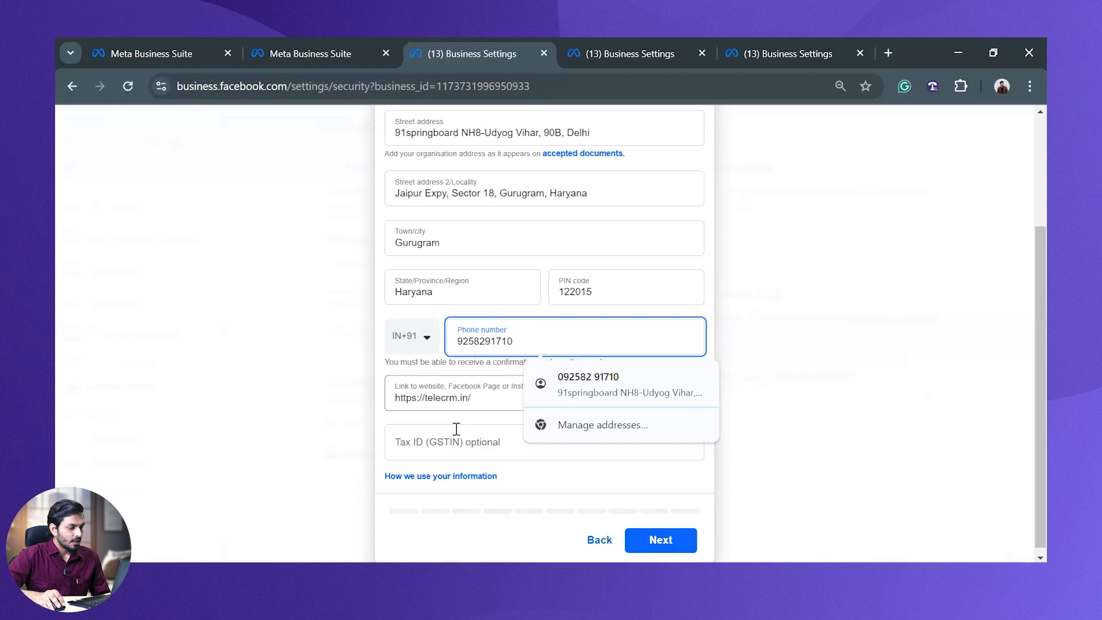
left_click(484, 400)
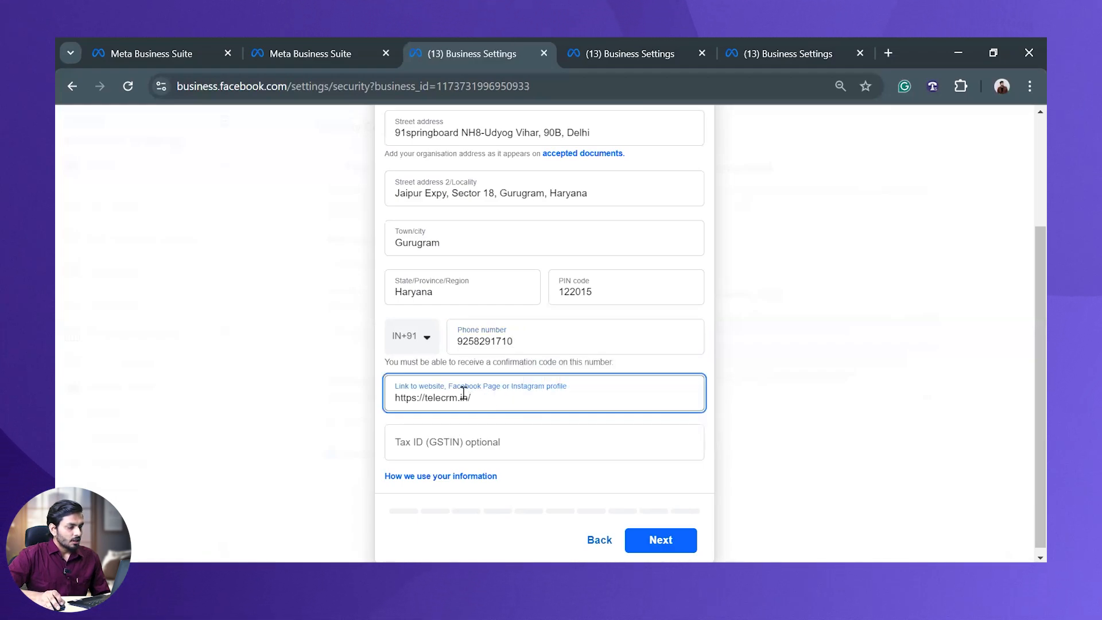
scroll(495, 393, "down", 1)
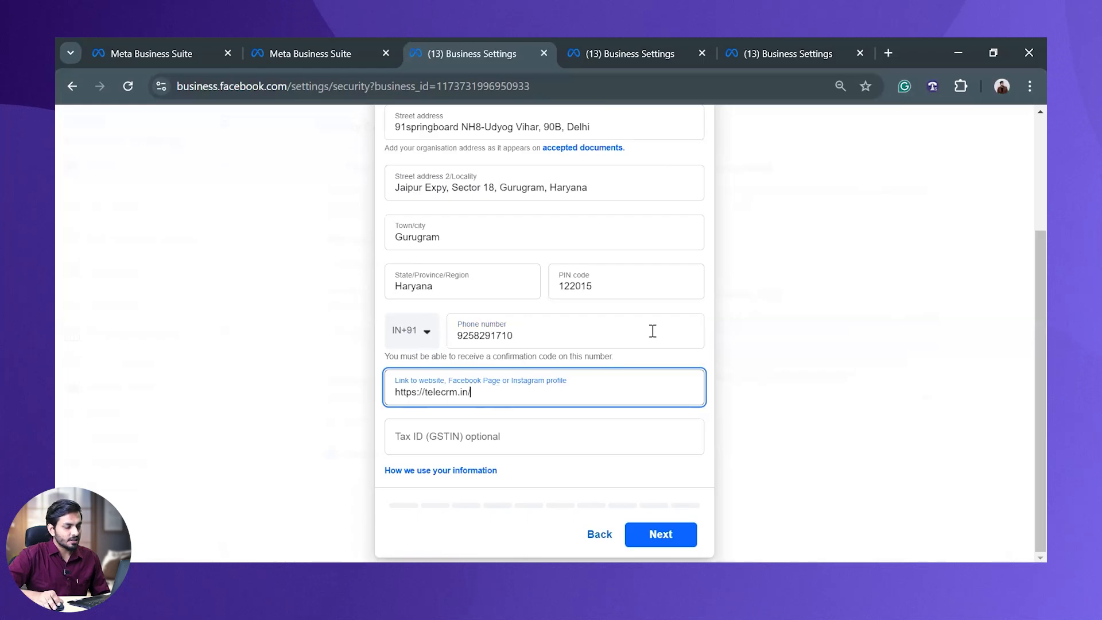
left_click(587, 445)
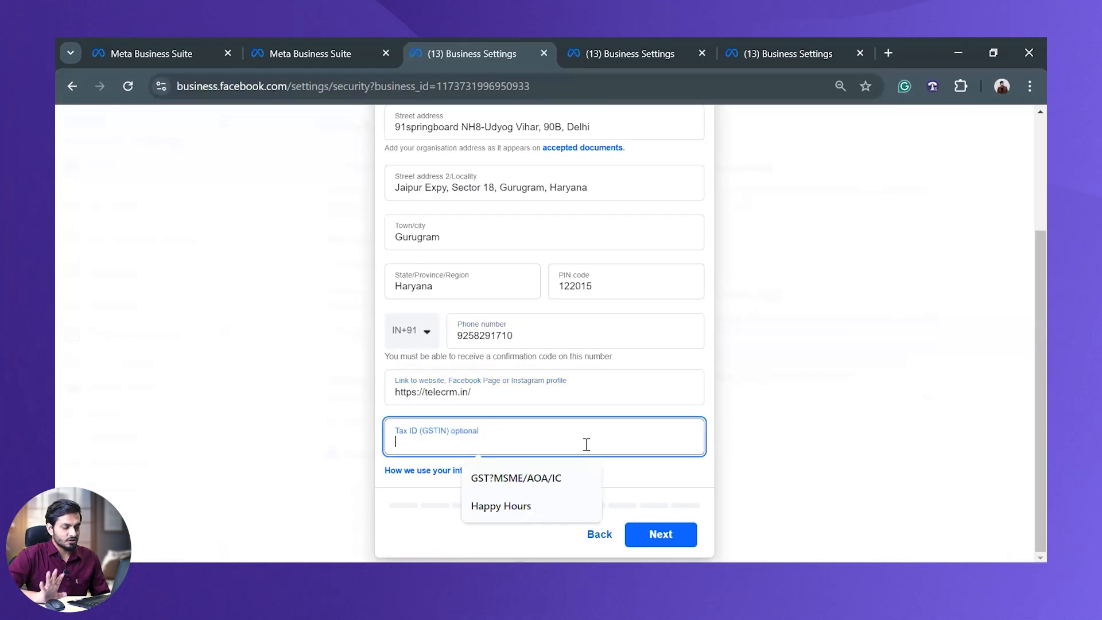
left_click(693, 533)
Step: Mark the business as not listed and choose Text message (SMS) as the contact method
scroll(516, 310, "down", 5)
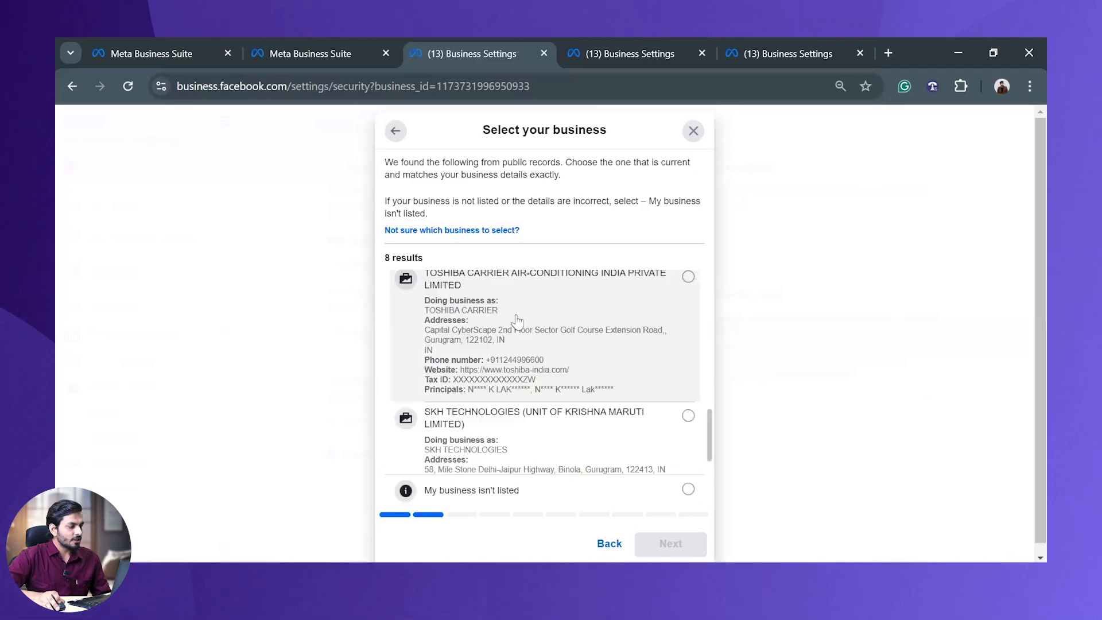
scroll(517, 323, "up", 3)
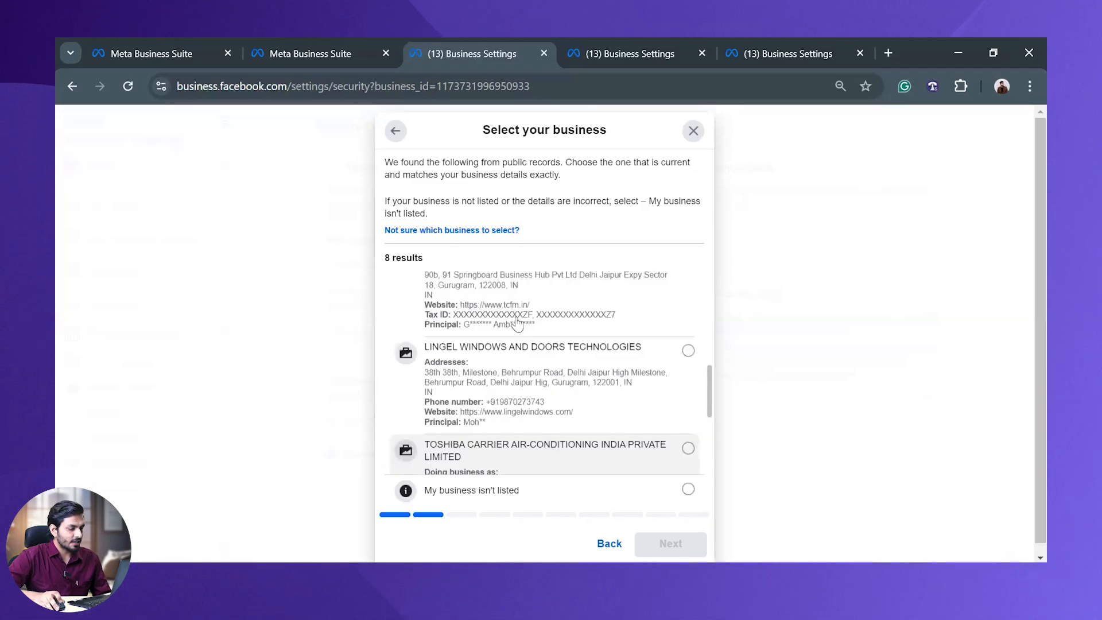
scroll(587, 390, "down", 3)
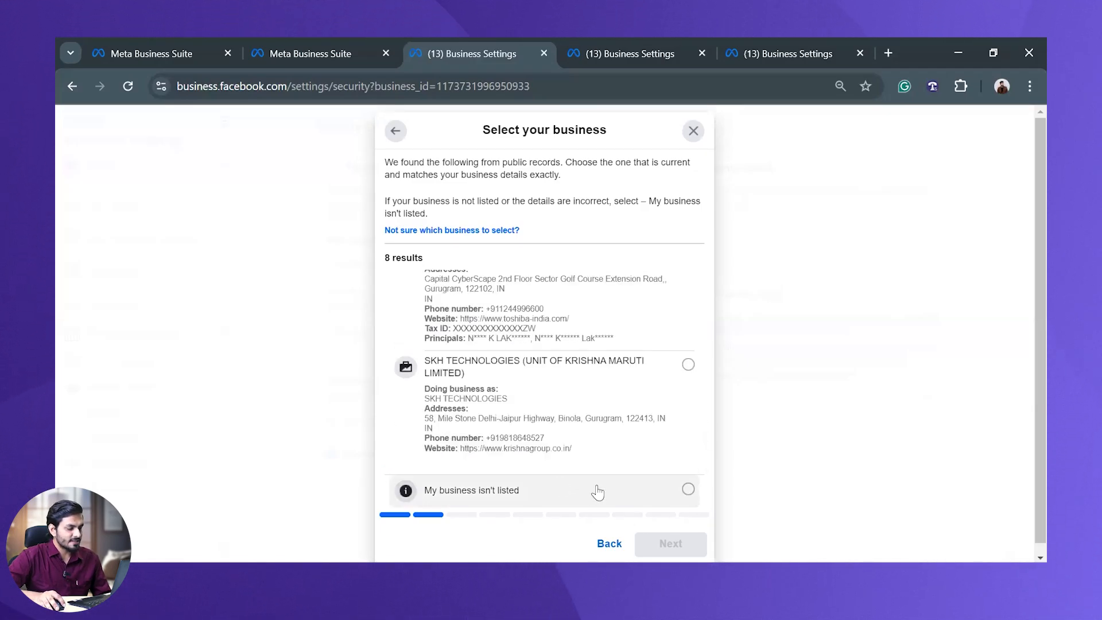
left_click(689, 490)
left_click(669, 543)
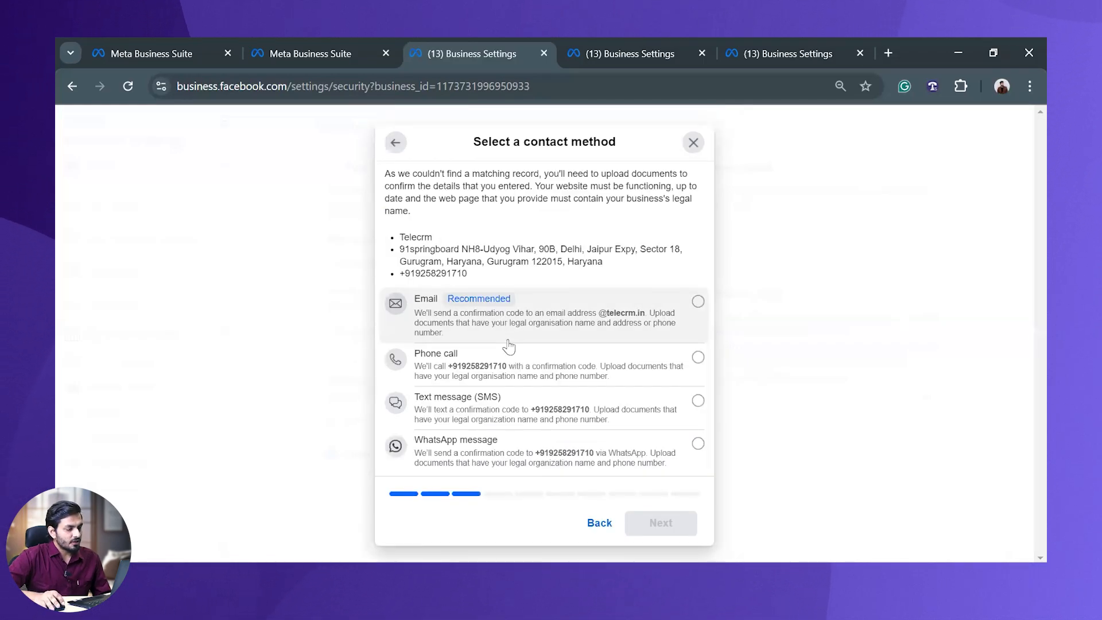
left_click(535, 412)
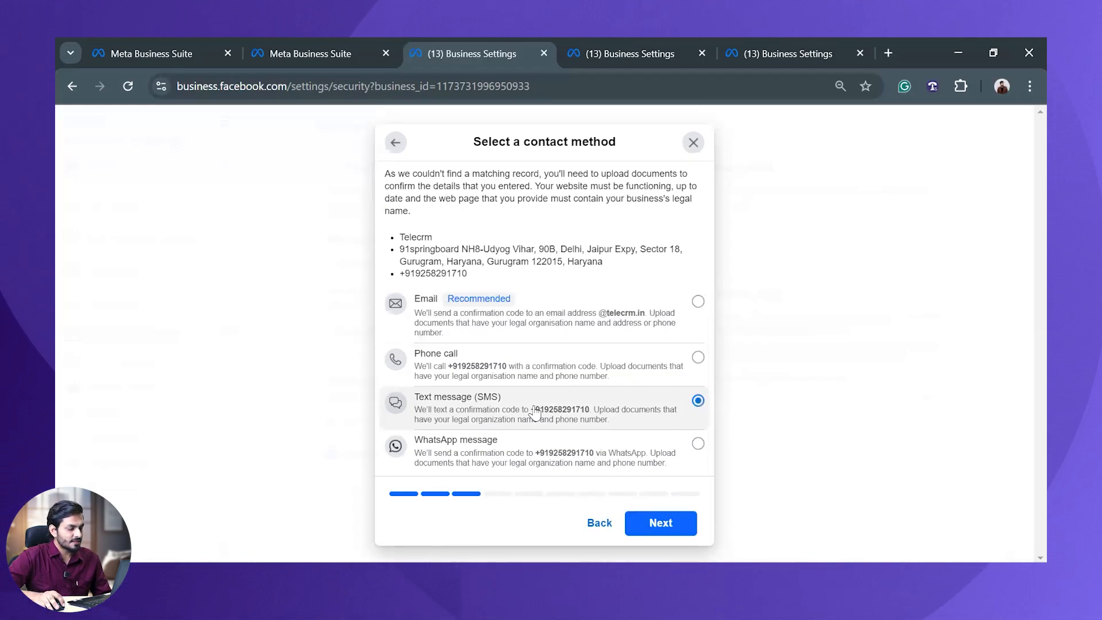
left_click(691, 524)
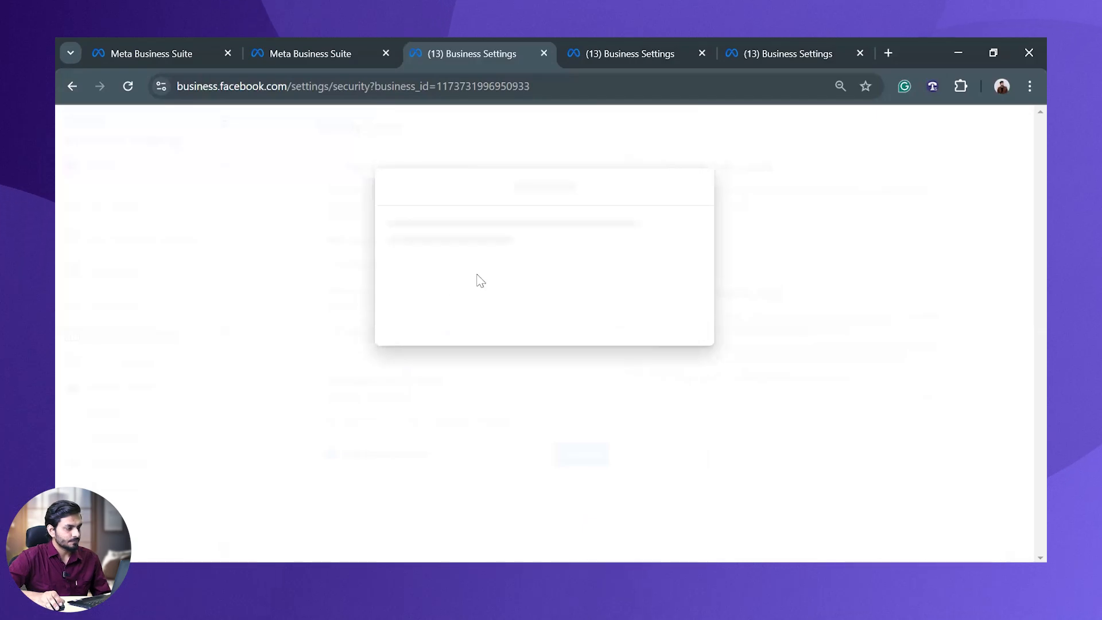
Step: Keep the document types for GST CERTIFICATE.pdf and msme.pdf and submit the documents
scroll(497, 315, "down", 1)
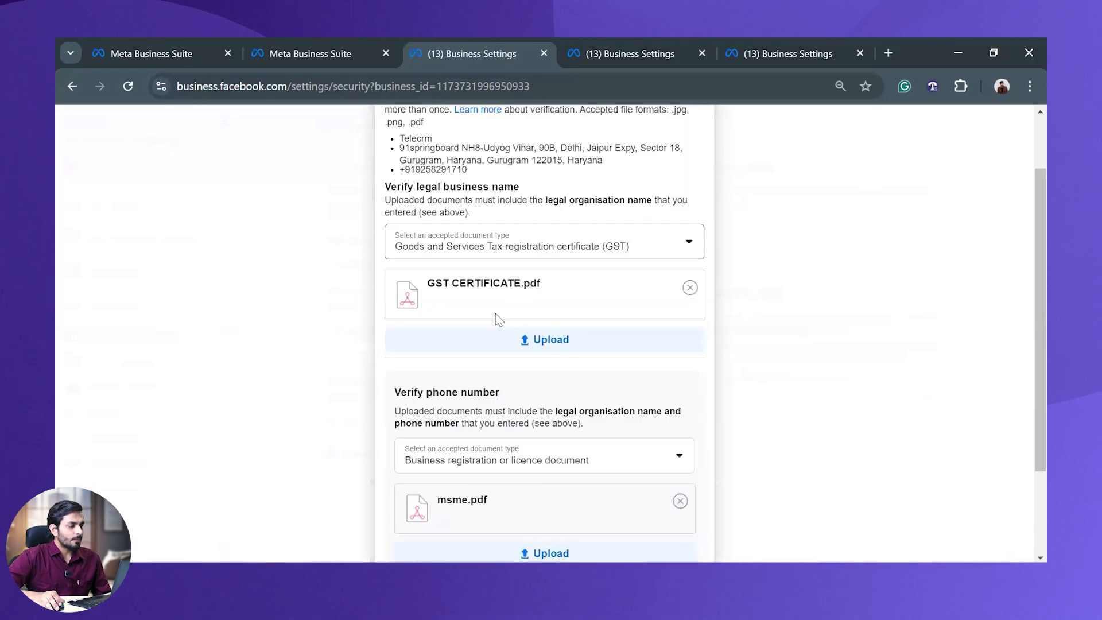
scroll(496, 316, "up", 1)
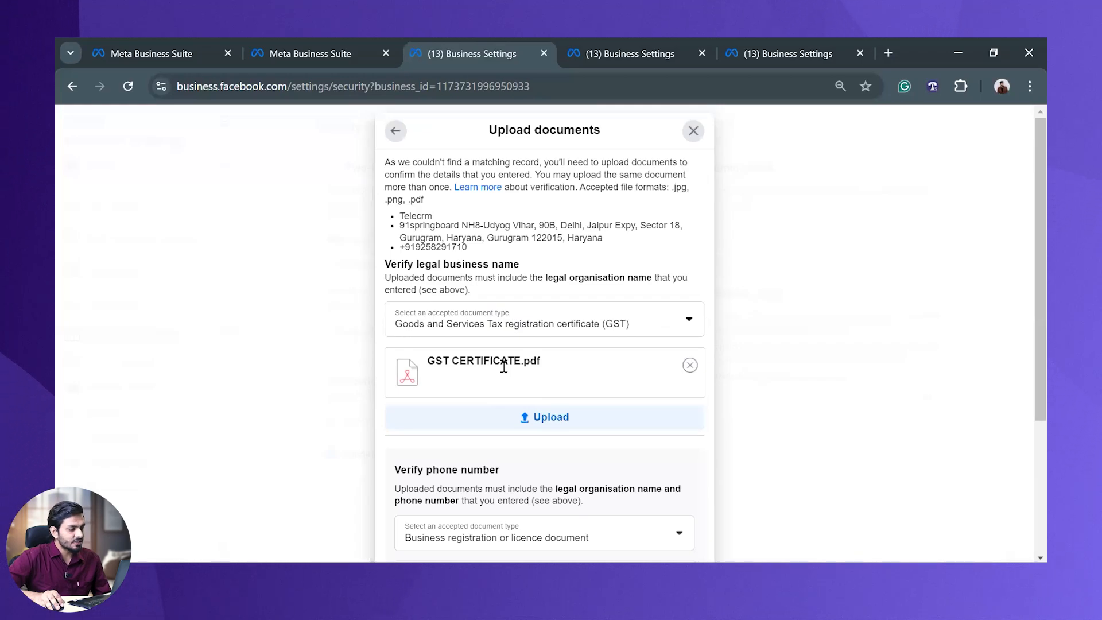
left_click(467, 326)
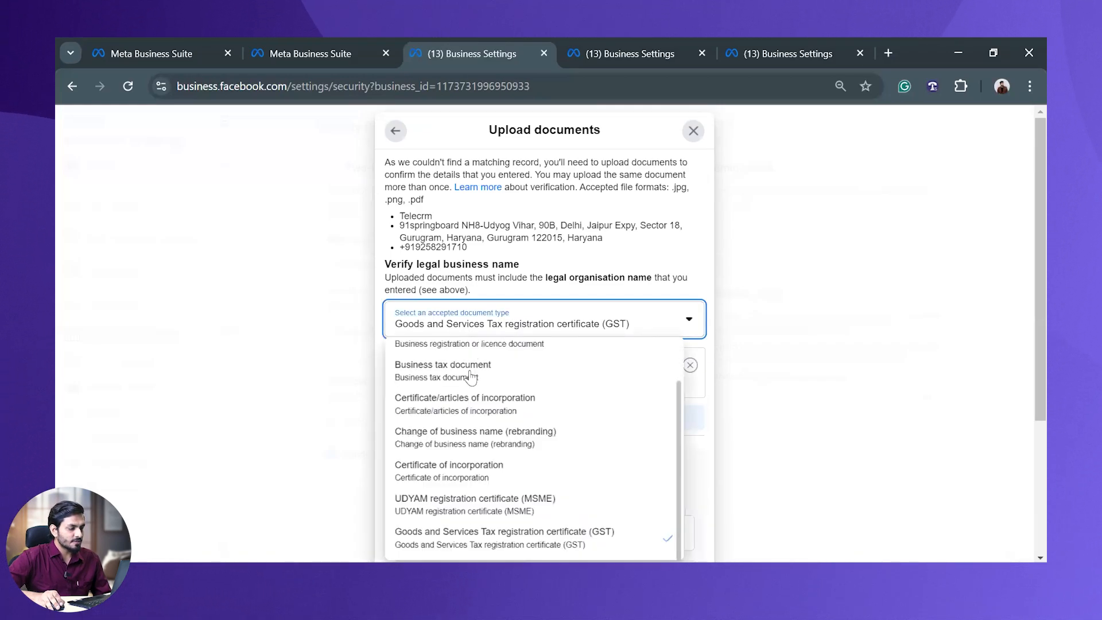
left_click(707, 398)
scroll(567, 415, "down", 3)
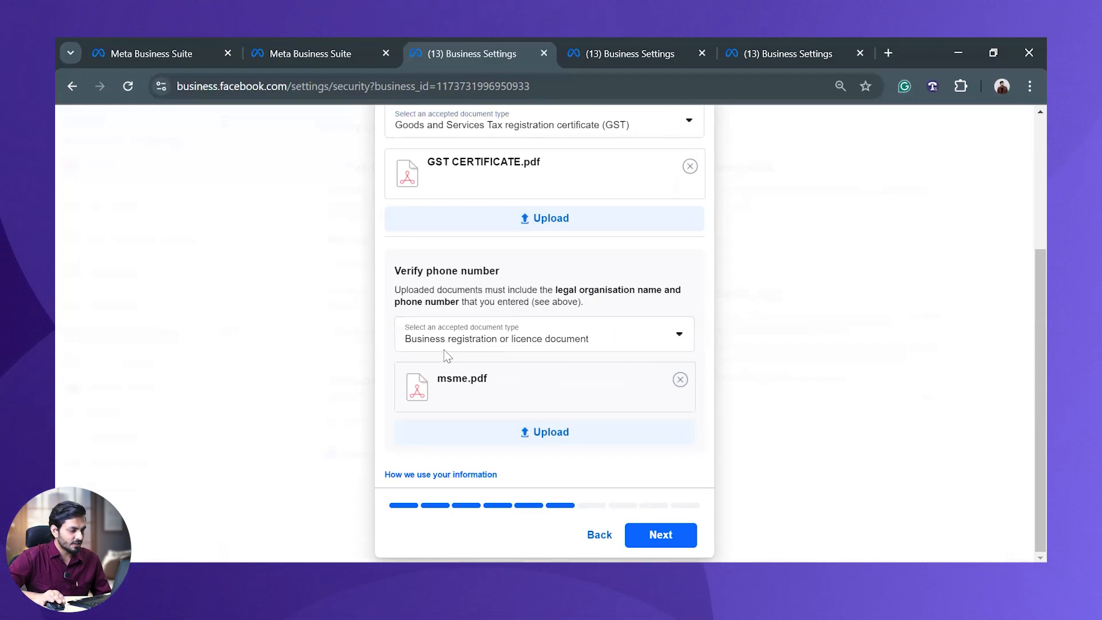
left_click(505, 343)
scroll(519, 413, "down", 1)
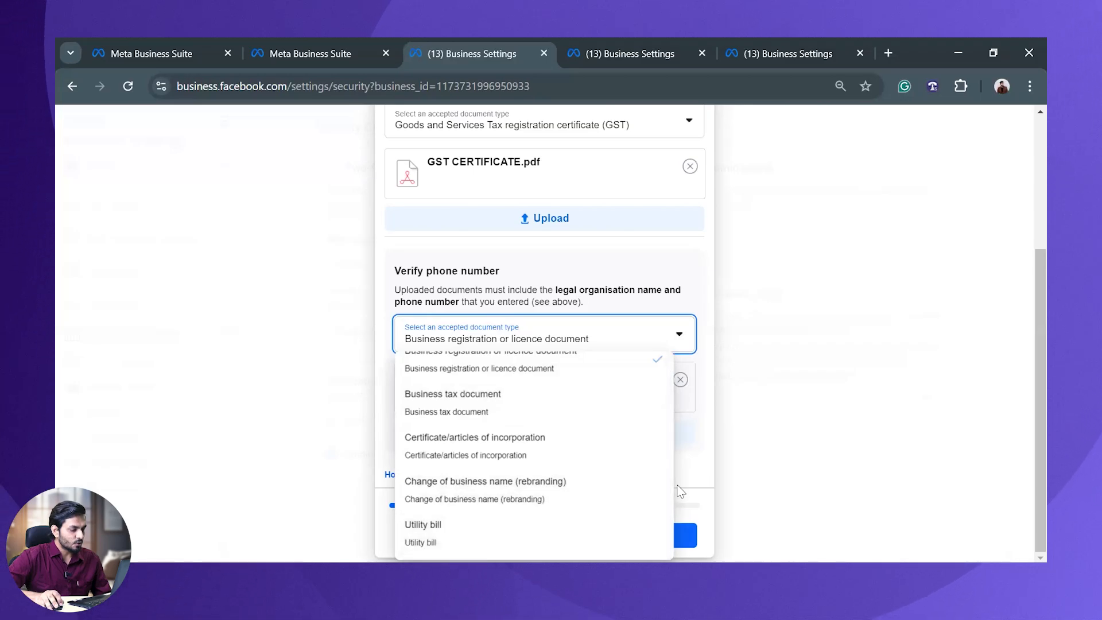
left_click(657, 462)
left_click(561, 433)
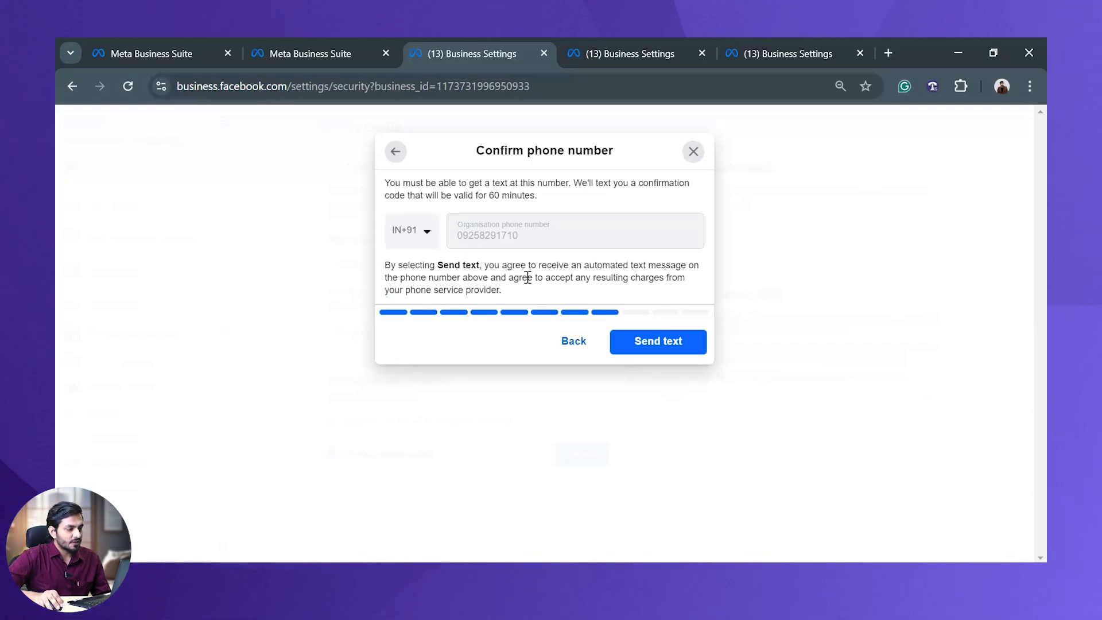
Step: Send the confirmation text and enter the SMS code into the Confirmation code field
left_click(634, 341)
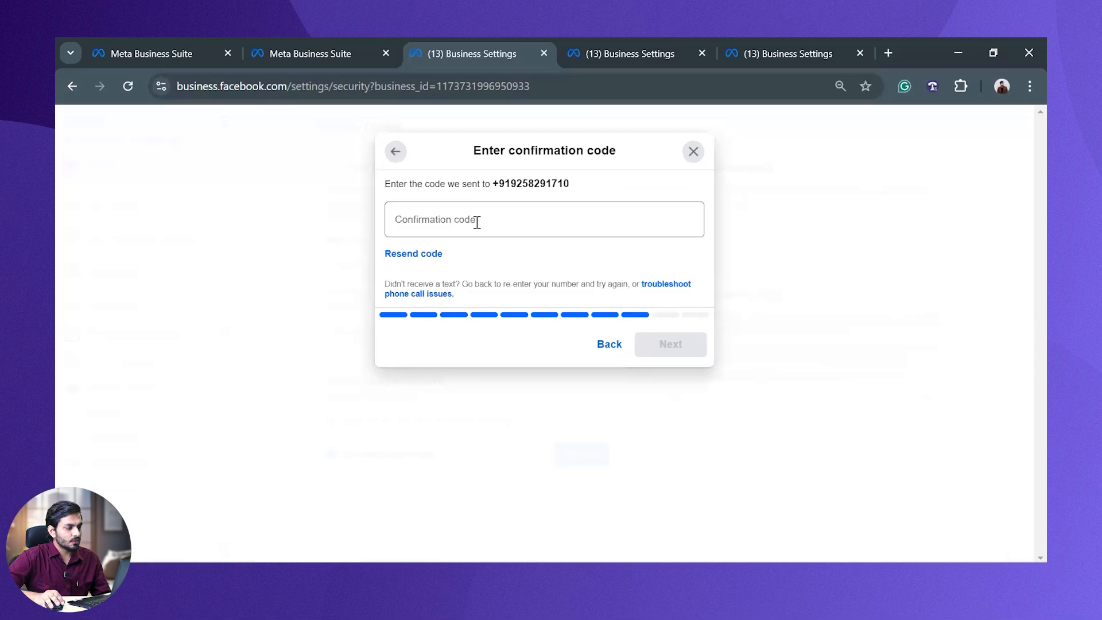
left_click(477, 223)
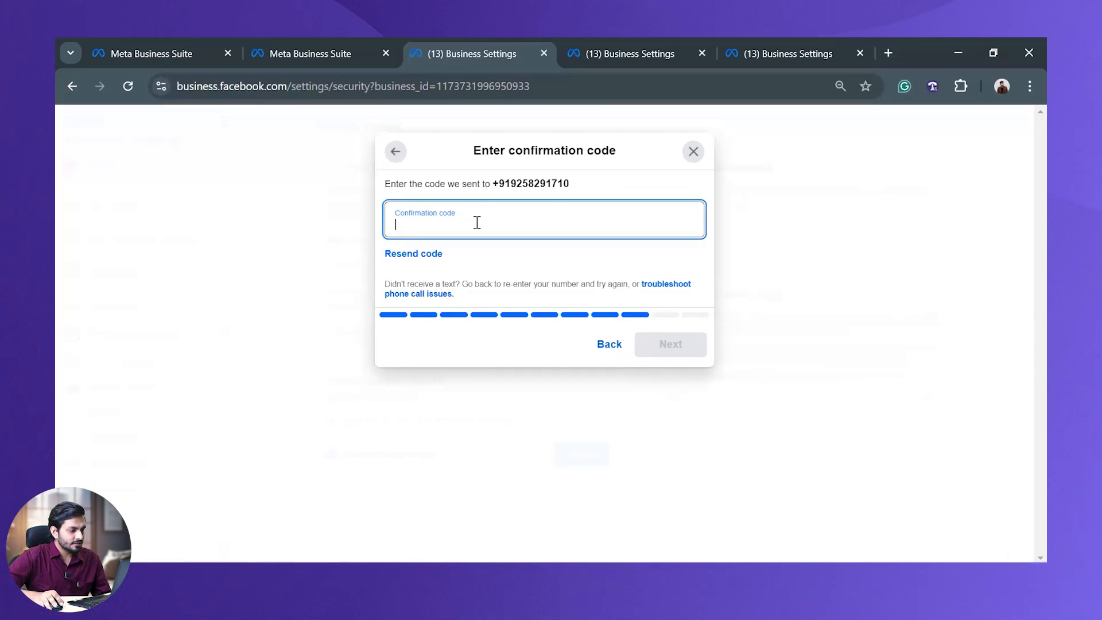
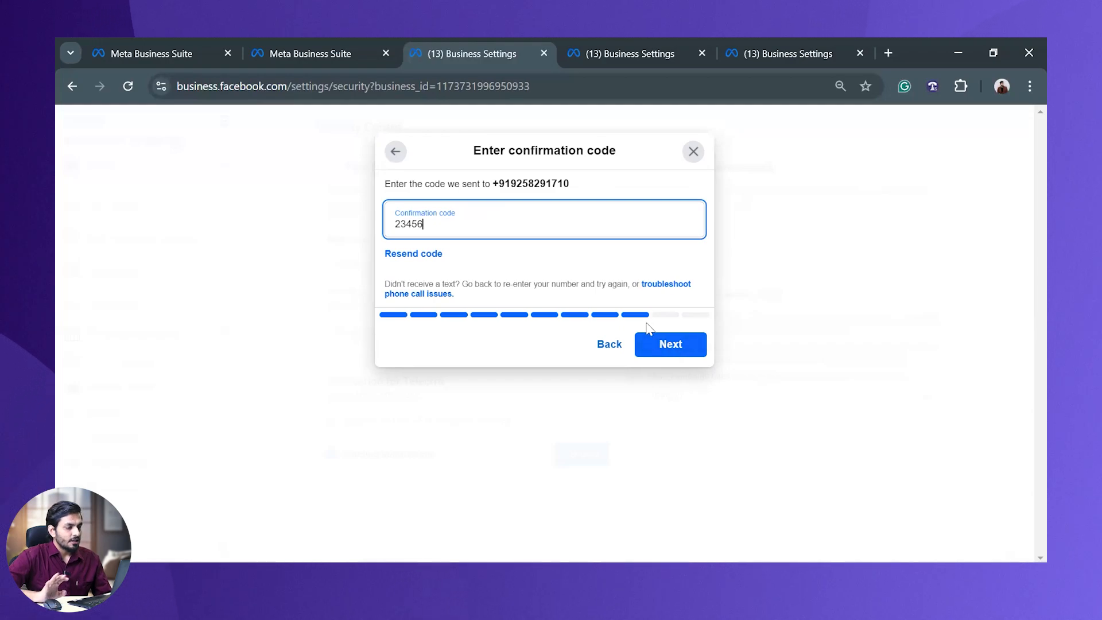